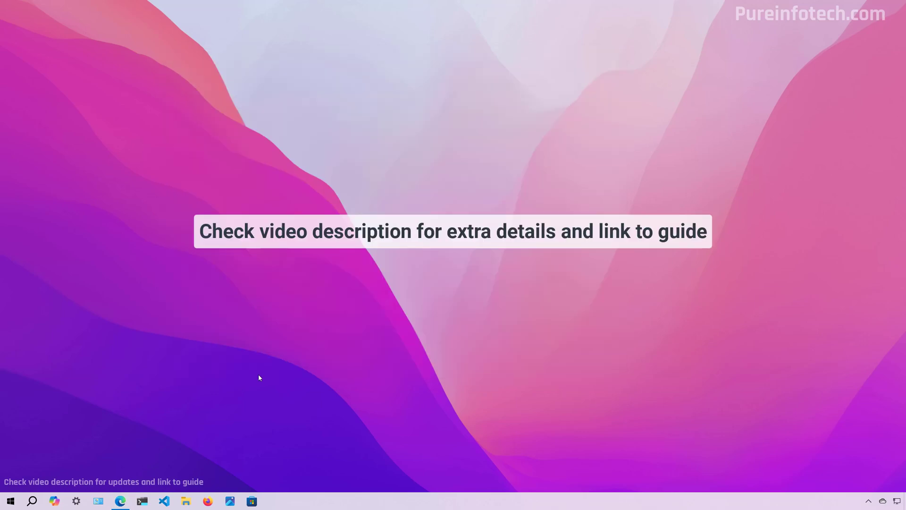
- Open Backup and Restore (Windows 7) via Settings > Update & Security > Files backup
text(settin)
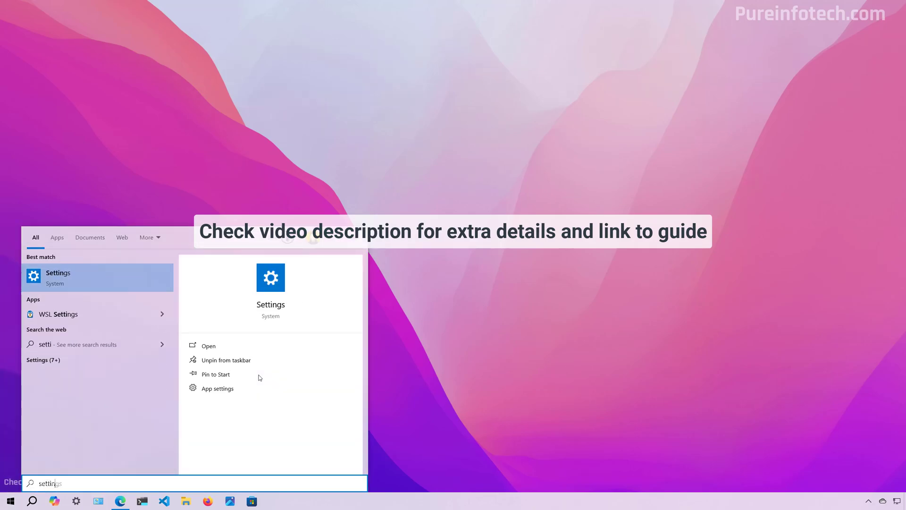
key(Return)
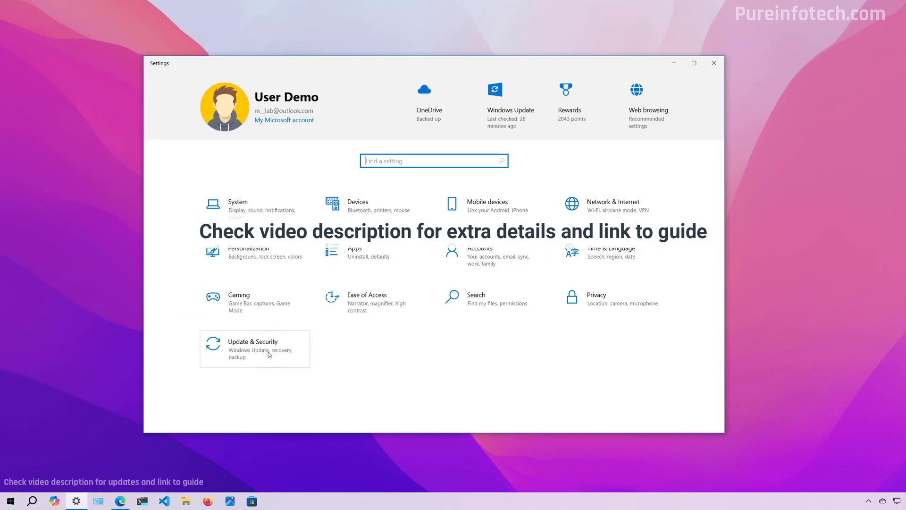
click(269, 355)
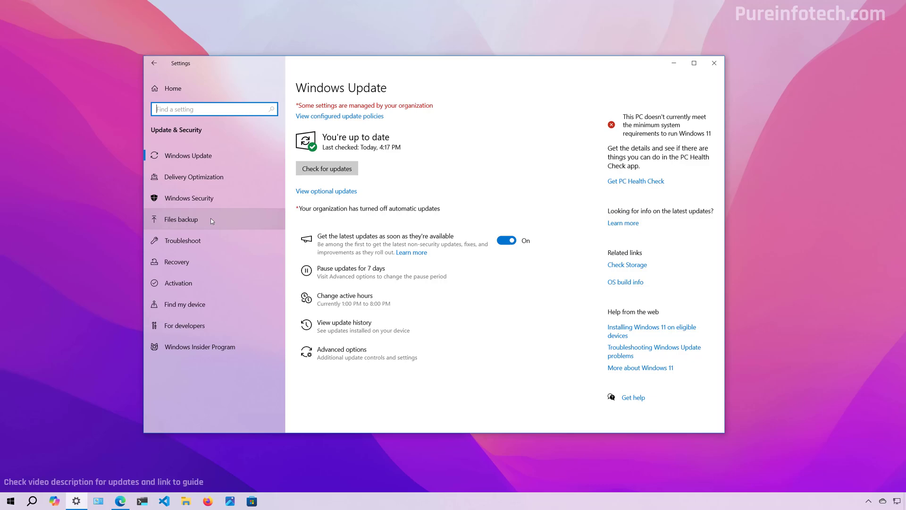
click(210, 218)
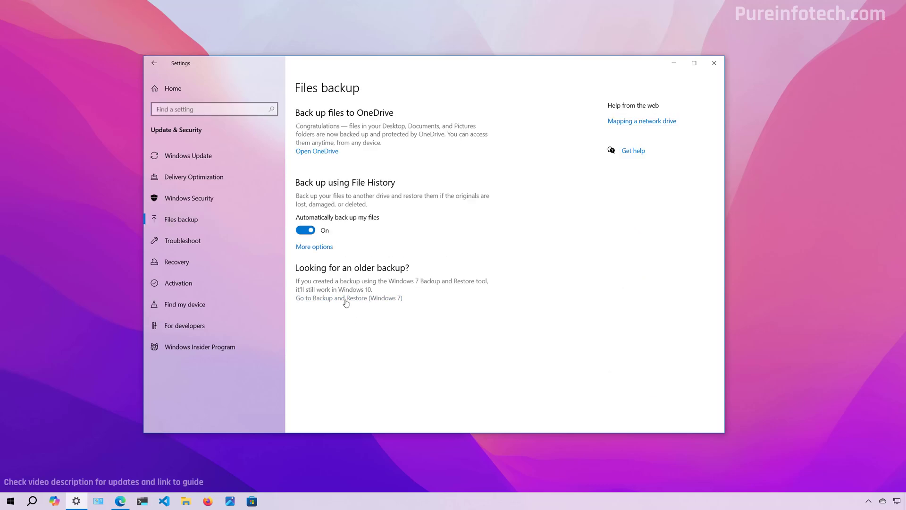
click(346, 302)
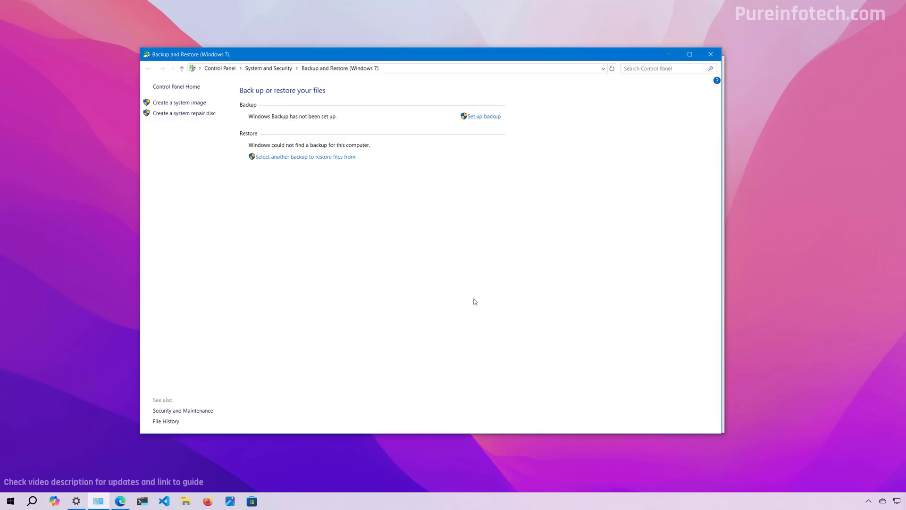
- Create a system image of the default Windows drives on USB Backup (G:)
click(181, 107)
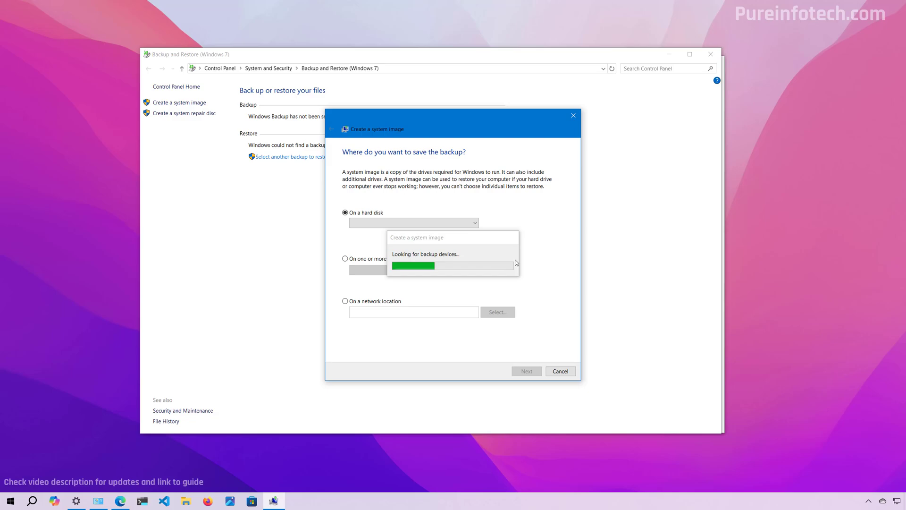
click(415, 224)
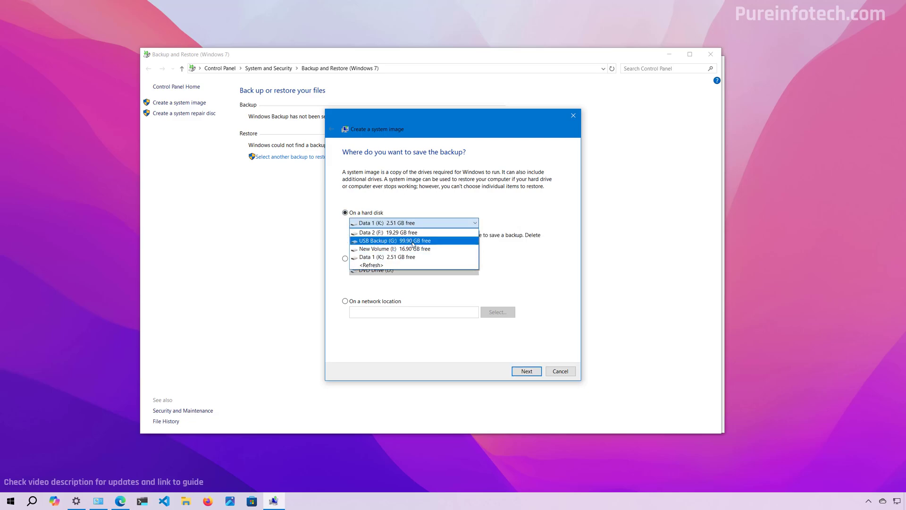
click(413, 241)
click(528, 372)
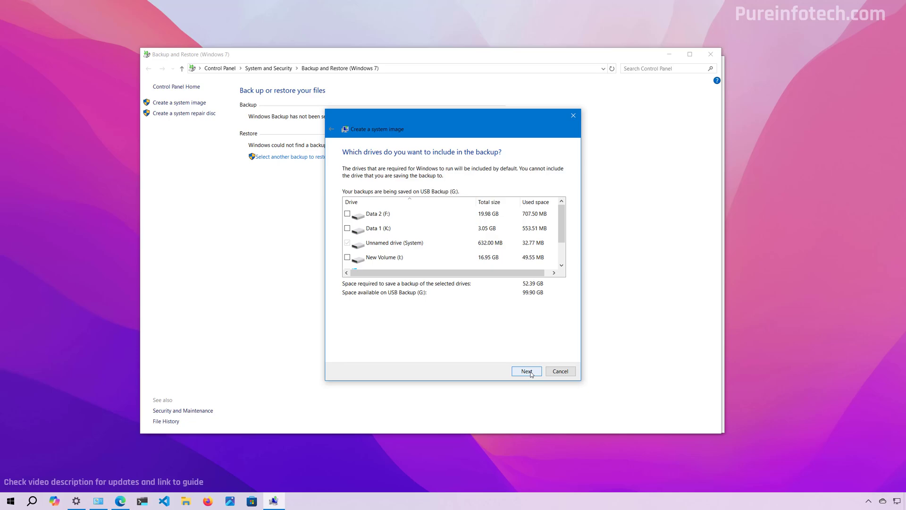
scroll(408, 260, down, 1)
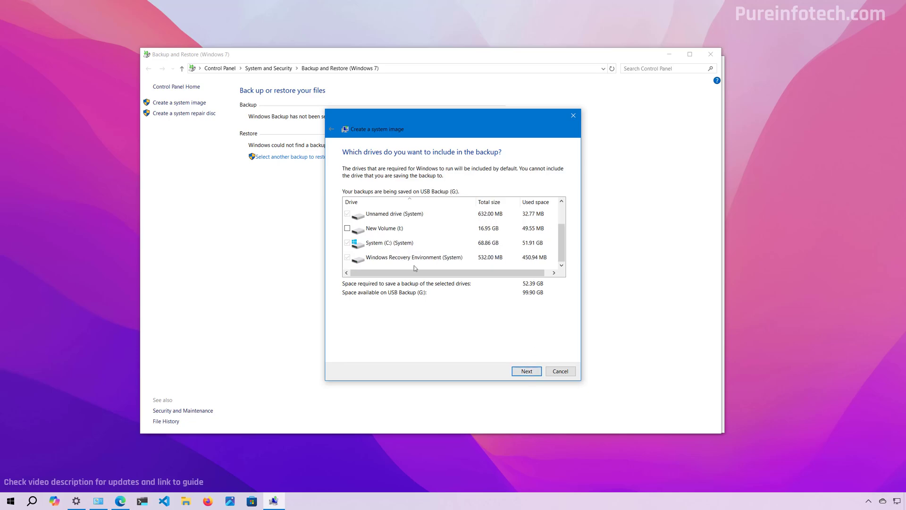
click(526, 372)
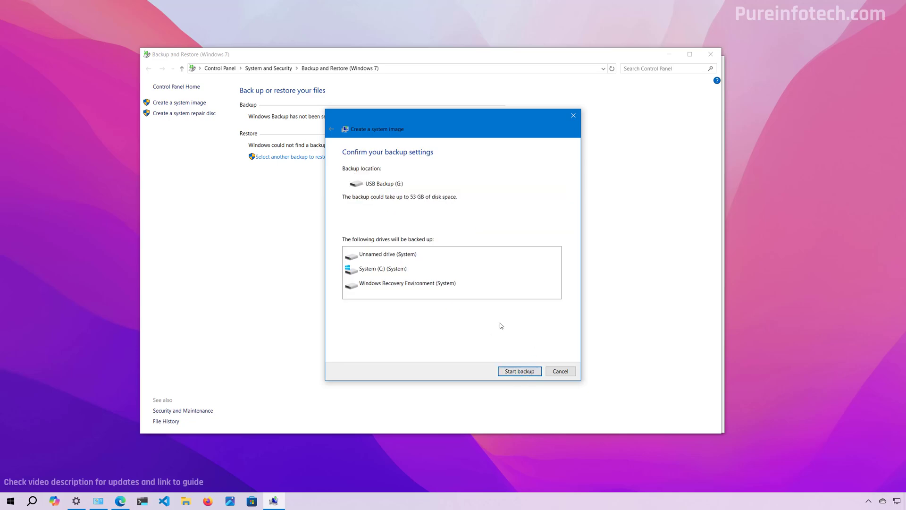
click(519, 371)
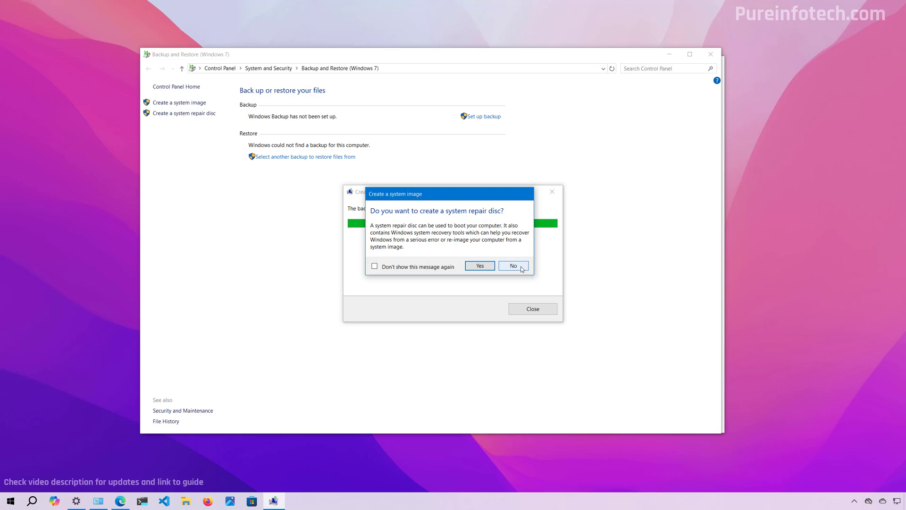
- Decline making a system repair disc after the image backup completes
click(513, 266)
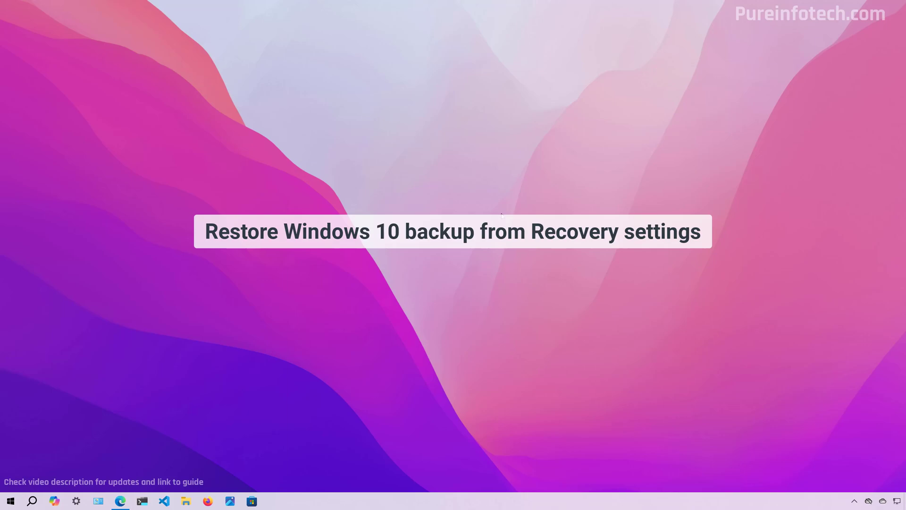
- Restart into advanced startup from Settings > Update & Security > Recovery
key(super)
text(settings)
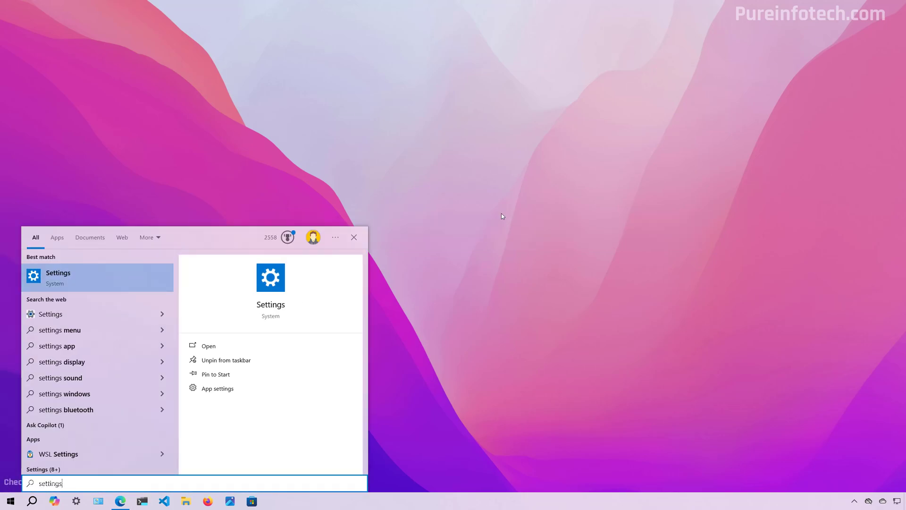
key(Return)
click(279, 357)
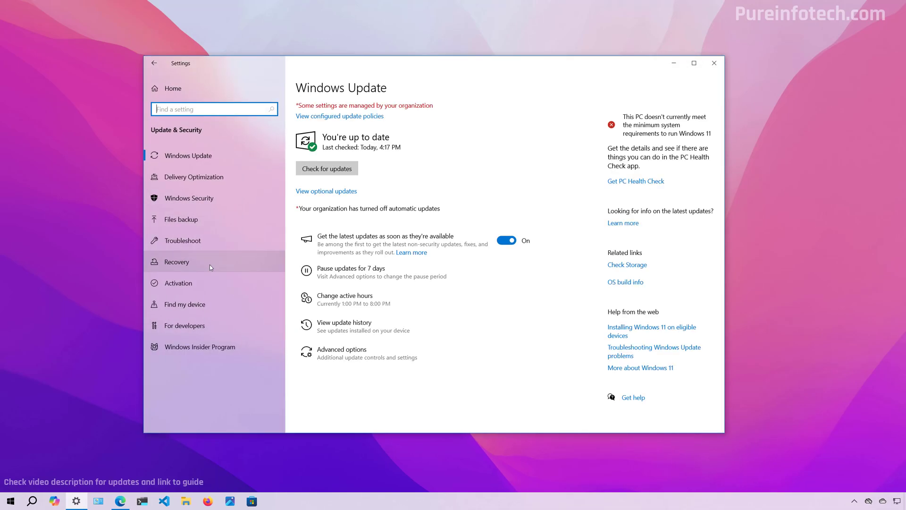
click(209, 264)
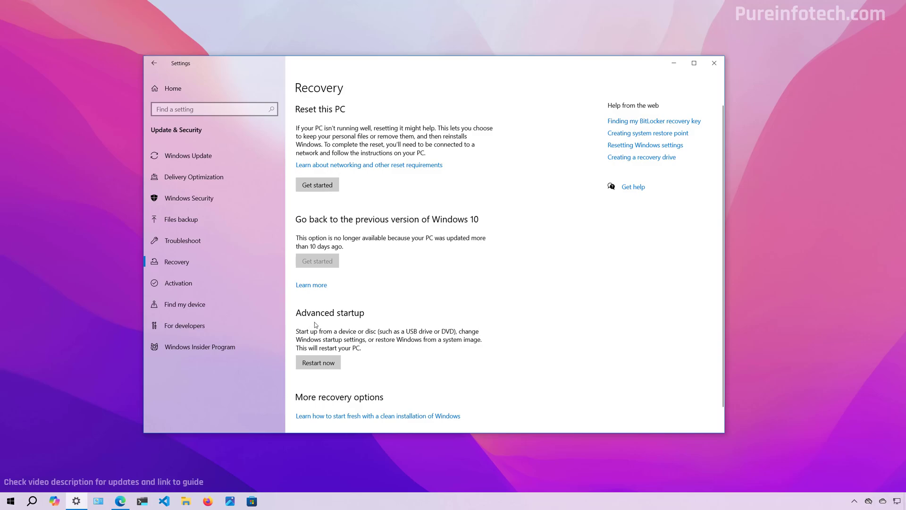
click(319, 363)
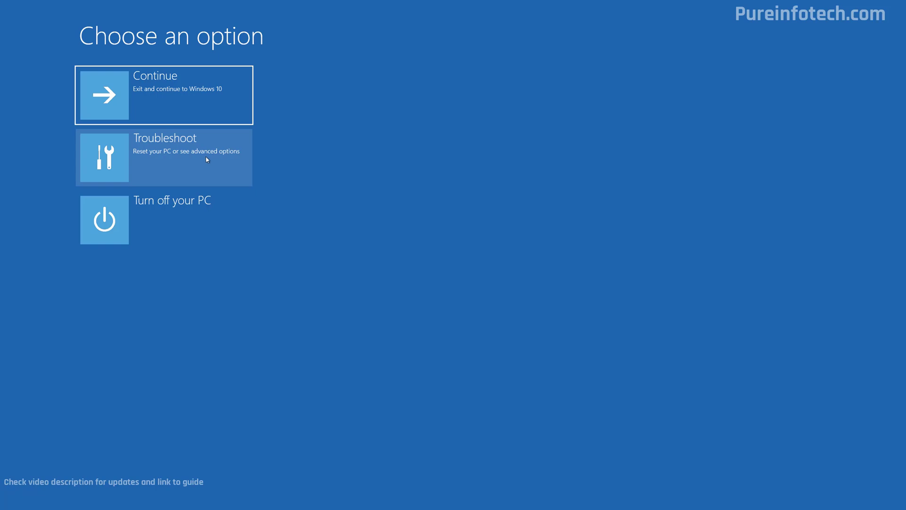
- Launch System Image Recovery from Troubleshoot > Advanced options, signing in with the account password
click(206, 160)
click(194, 163)
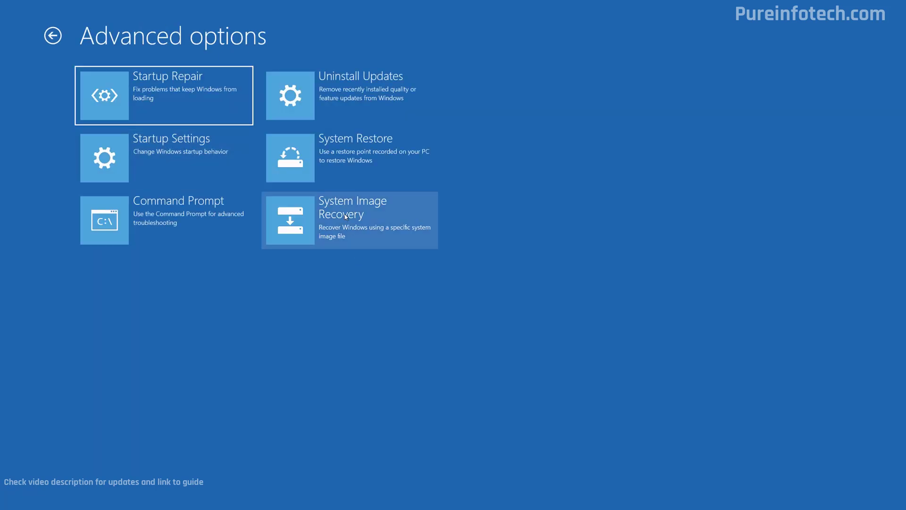
click(344, 216)
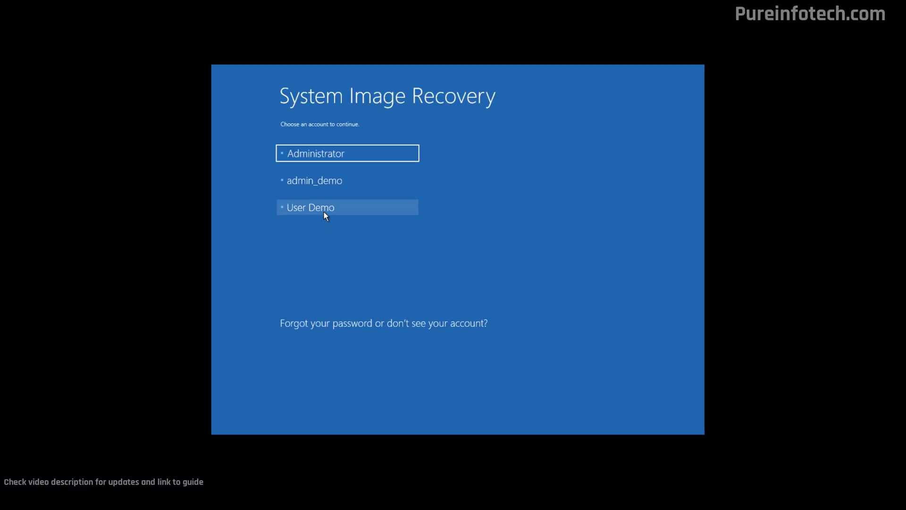
click(323, 209)
text(•••••••••••)
key(Return)
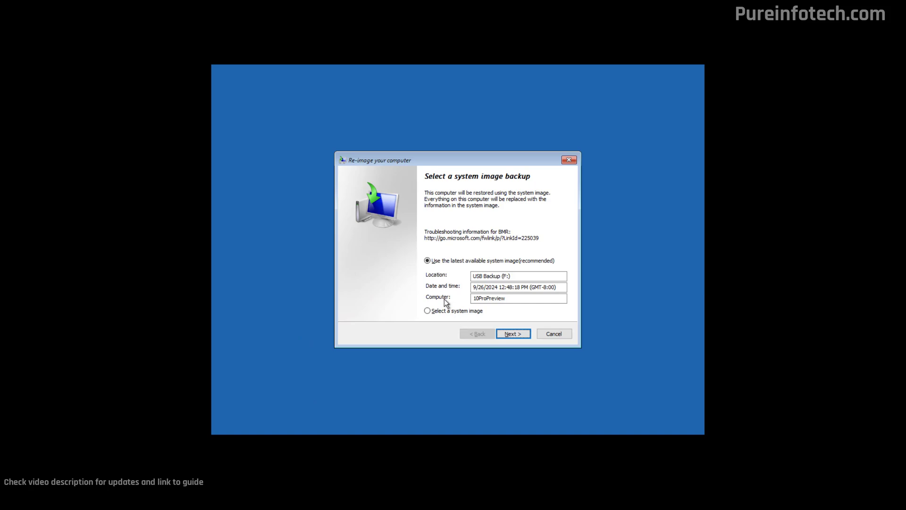
- Keep the latest USB Backup (F:) image and default restore options, then cancel at the summary
click(428, 310)
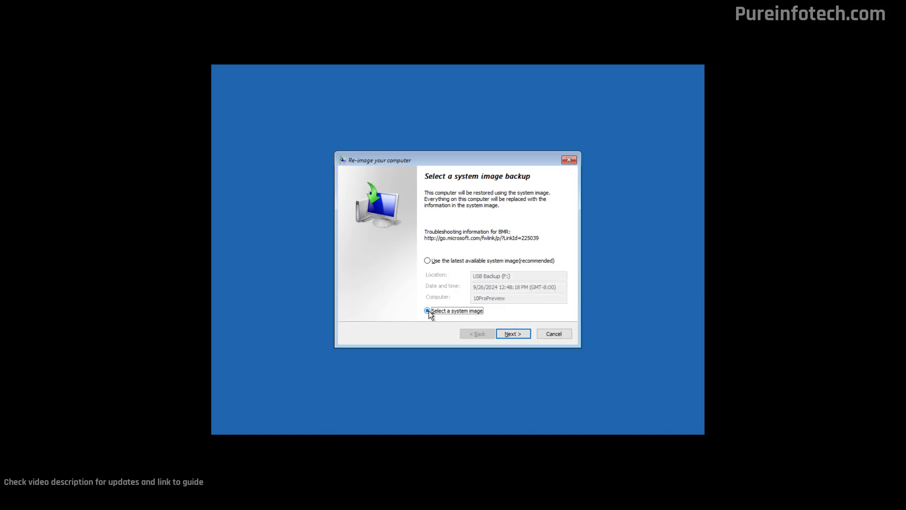
click(453, 261)
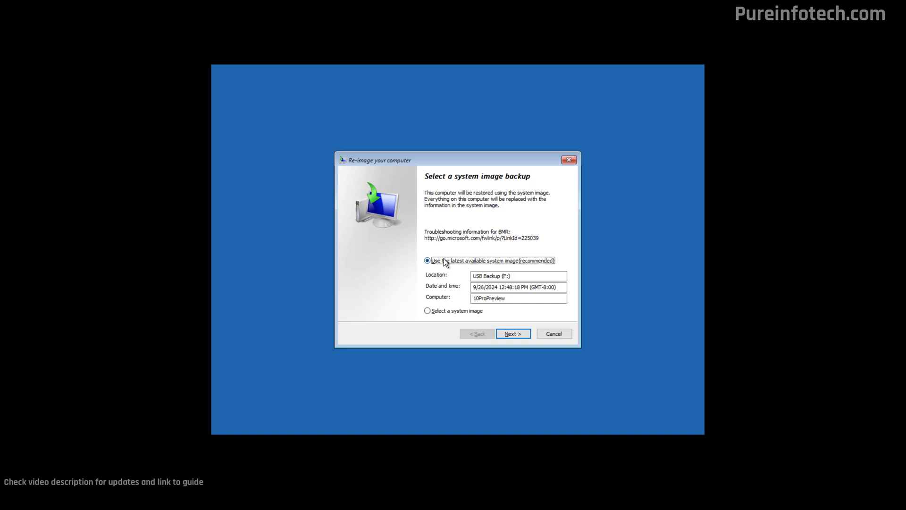
click(517, 333)
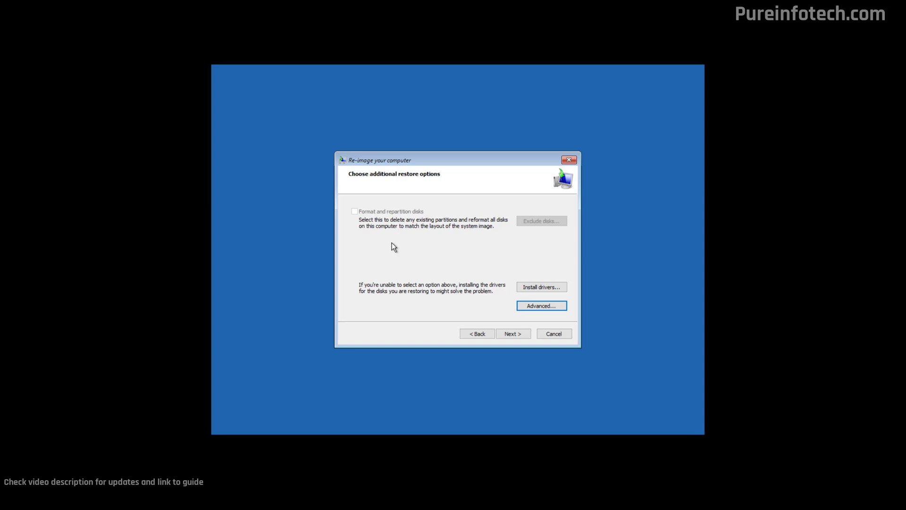
click(513, 336)
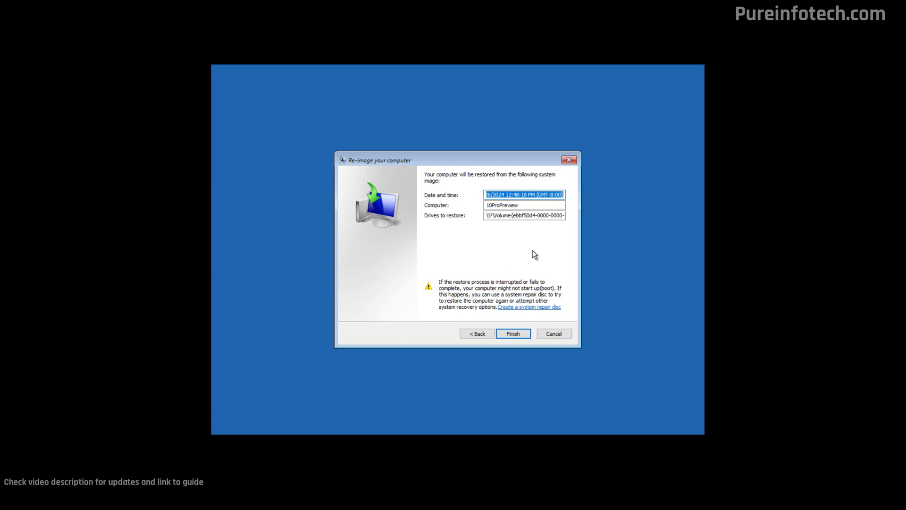
click(559, 332)
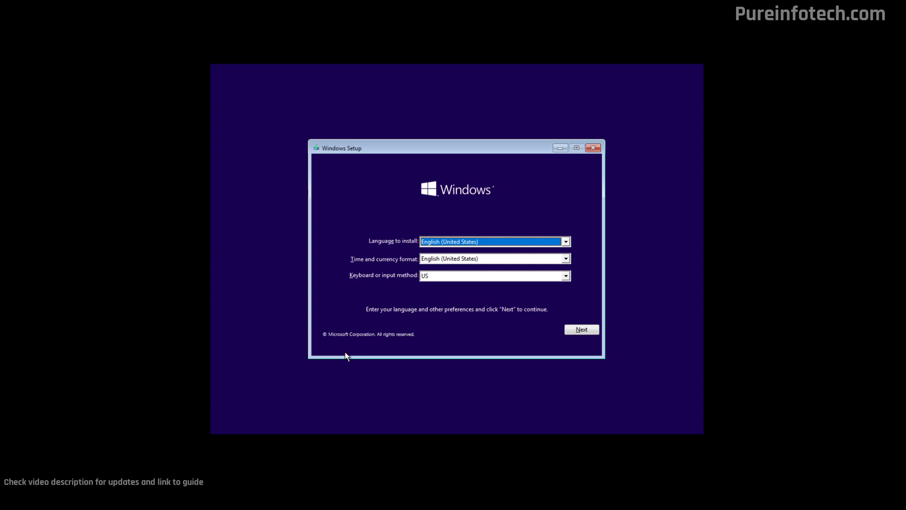
- Accept the English (United States) language and US keyboard settings in Windows Setup
click(581, 330)
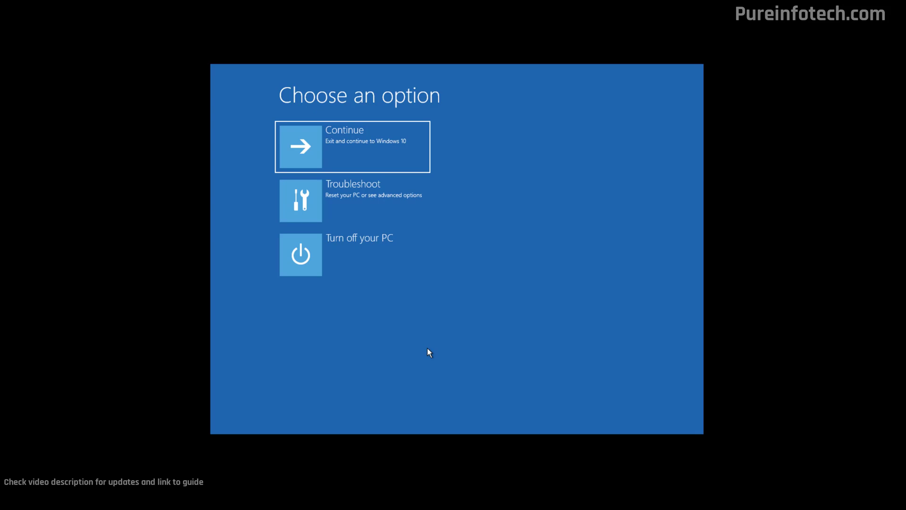
- Choose Troubleshoot > System Image Recovery and select the Windows 10 installation
click(339, 189)
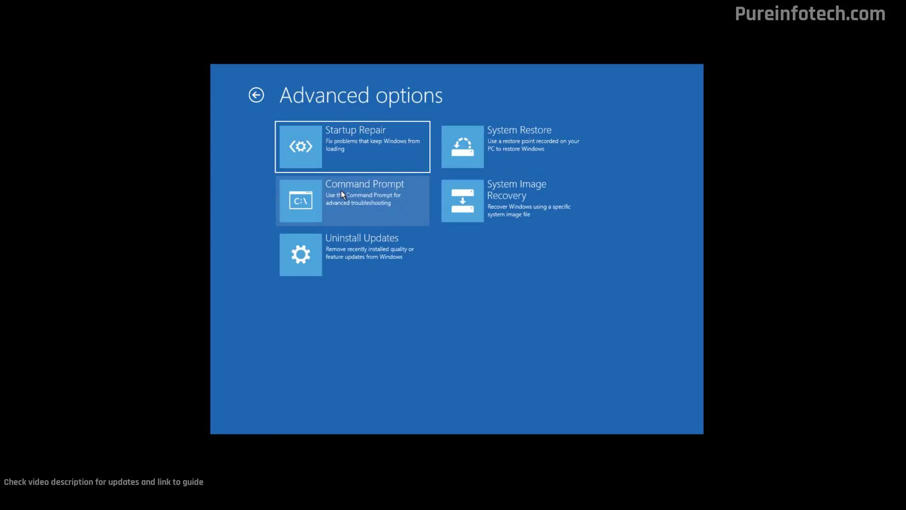
click(522, 197)
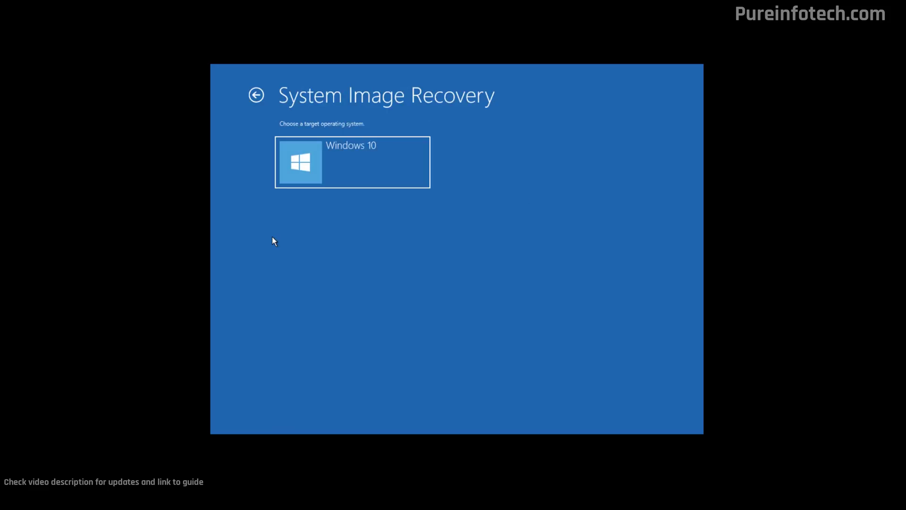
click(348, 163)
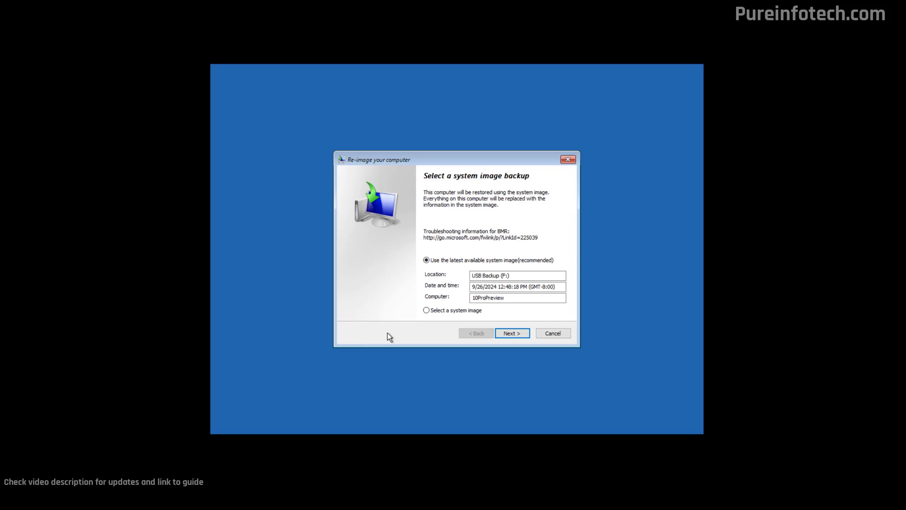
- Step past the latest image and restore options, then cancel the re-image at the summary
click(511, 334)
click(511, 333)
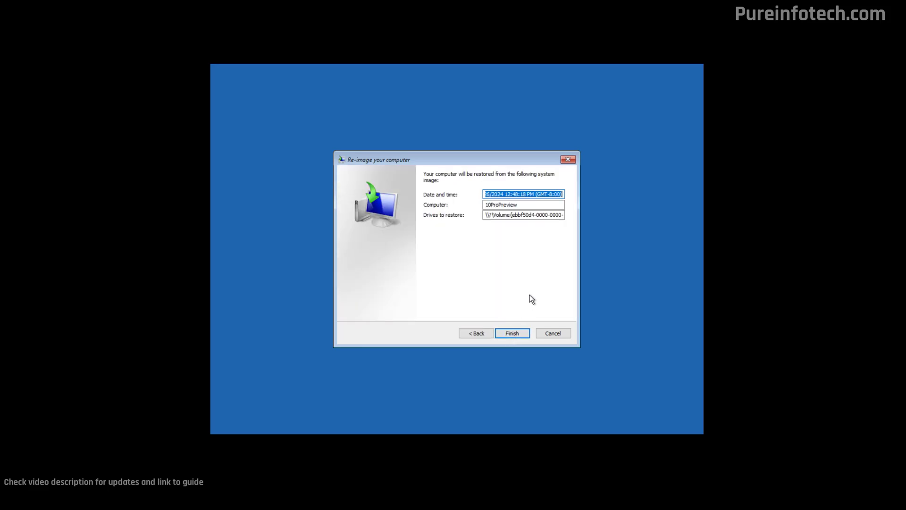
click(553, 334)
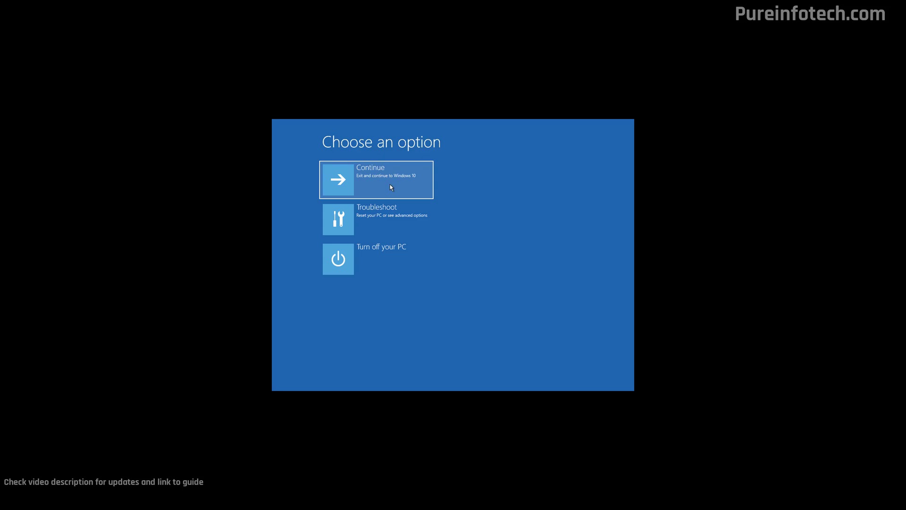